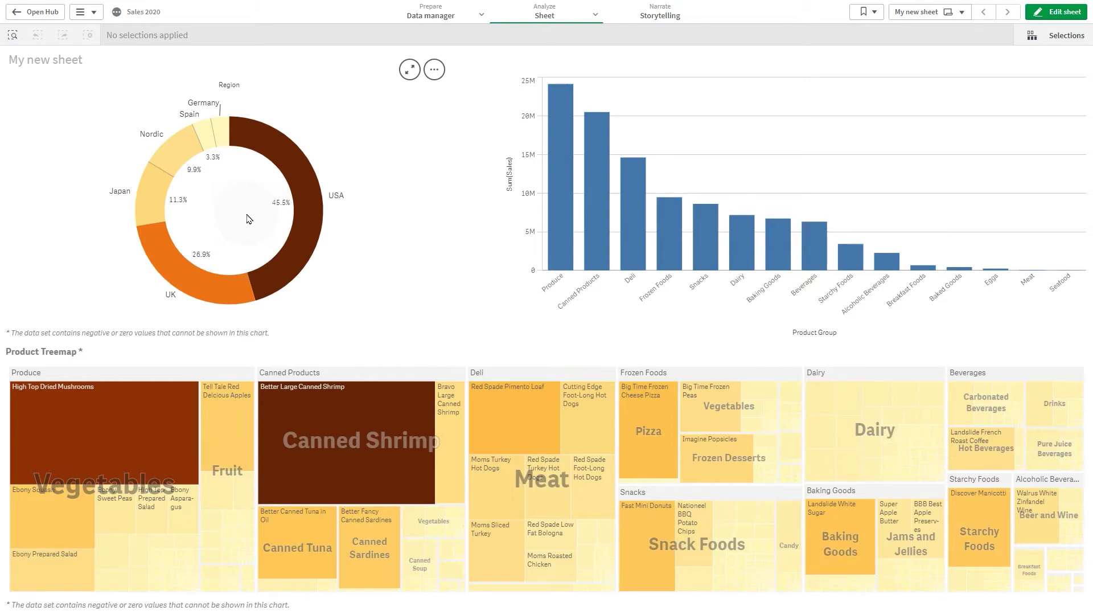
Step: Create an alert from the Region donut chart titled 'Sales per Region'
right_click(247, 217)
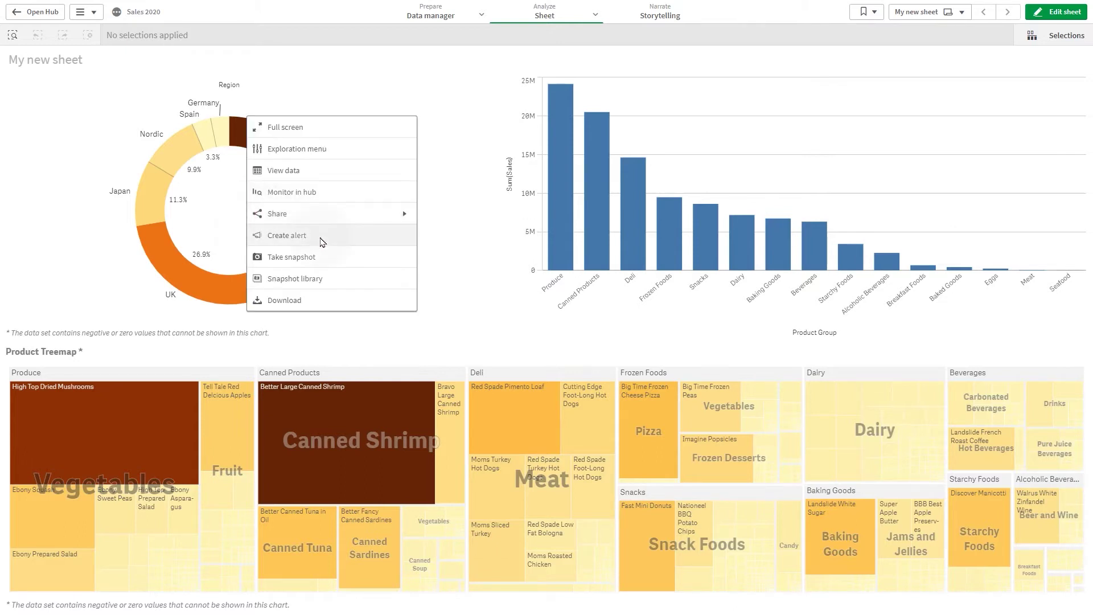
left_click(288, 238)
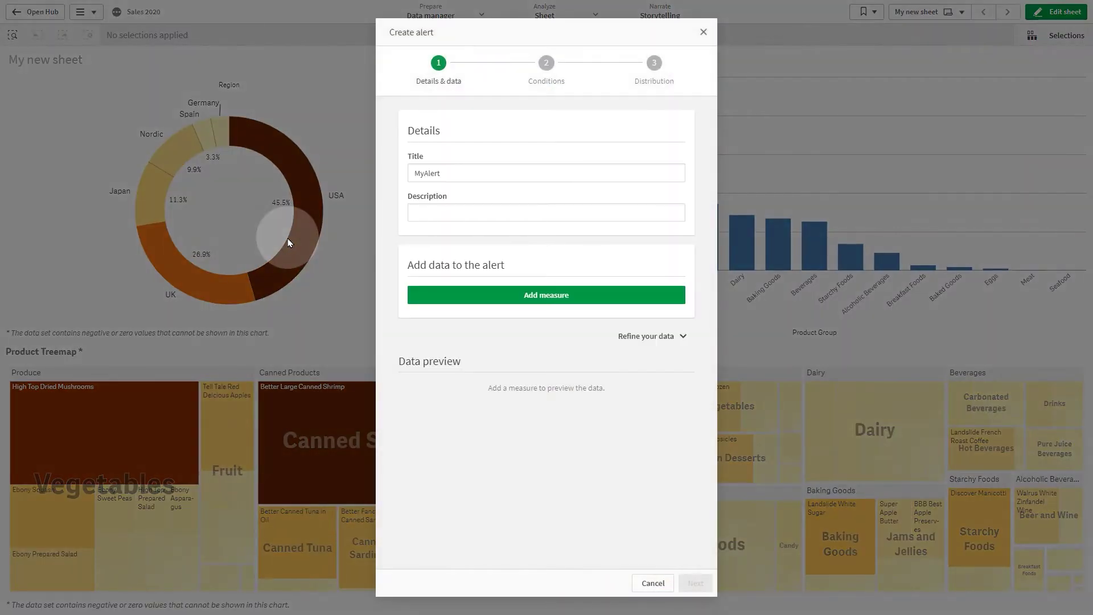
double_click(447, 174)
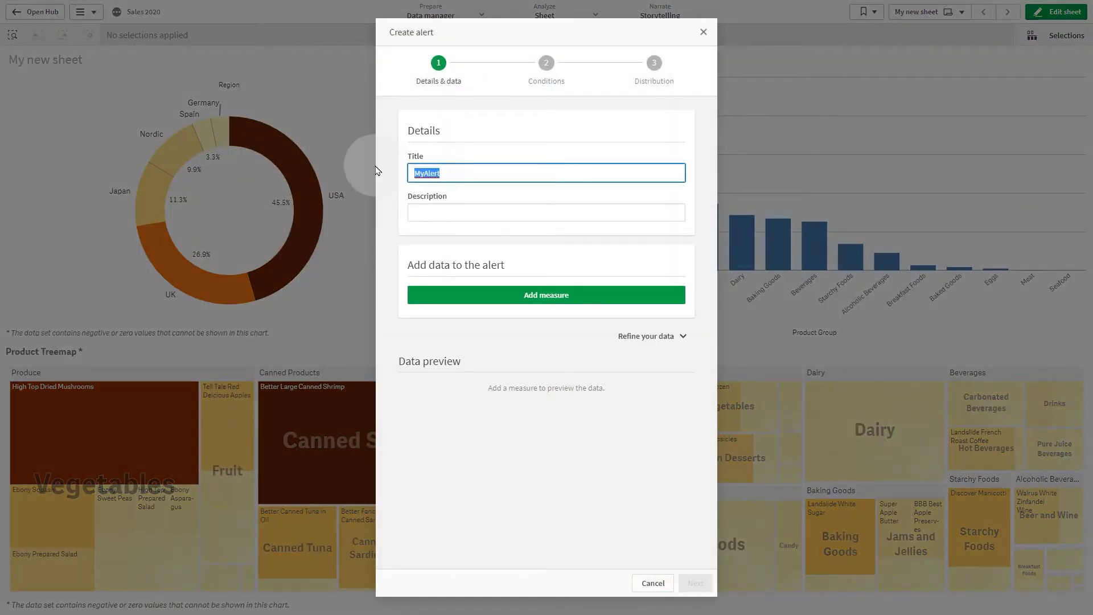
type("Sales per Region")
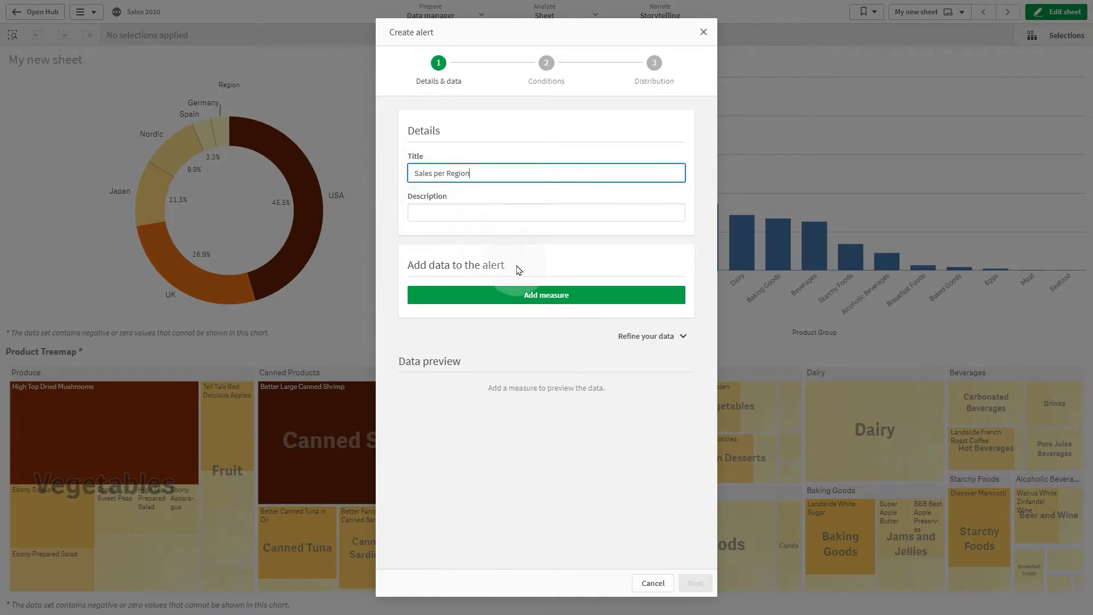
left_click(537, 295)
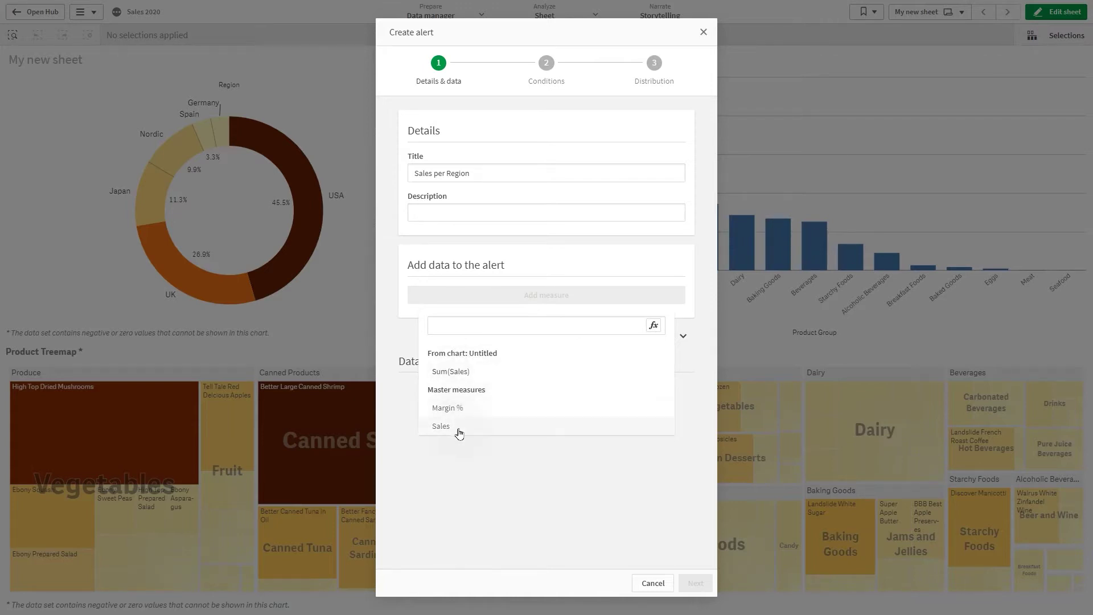
Step: Use Sum(Sales) as the alert measure, shown by the Region dimension
left_click(446, 372)
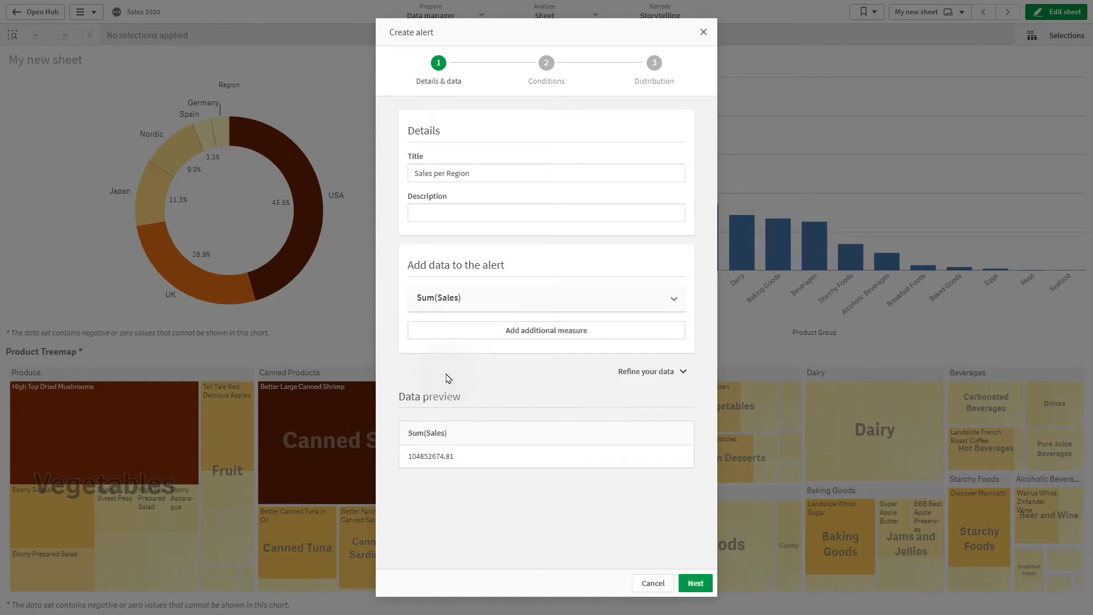
left_click(640, 373)
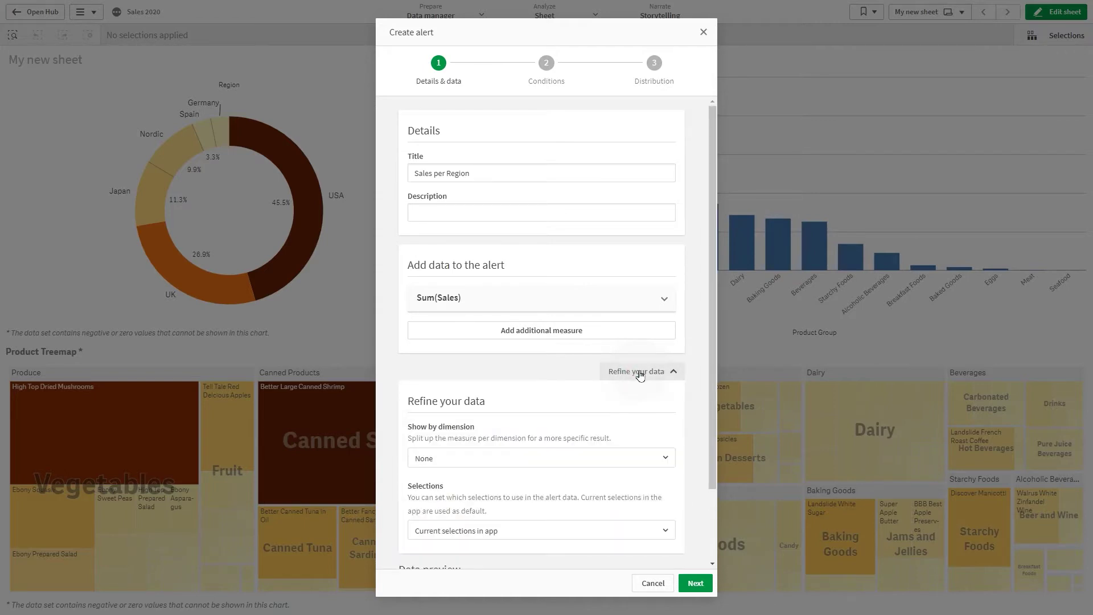
left_click_drag(711, 392, 718, 482)
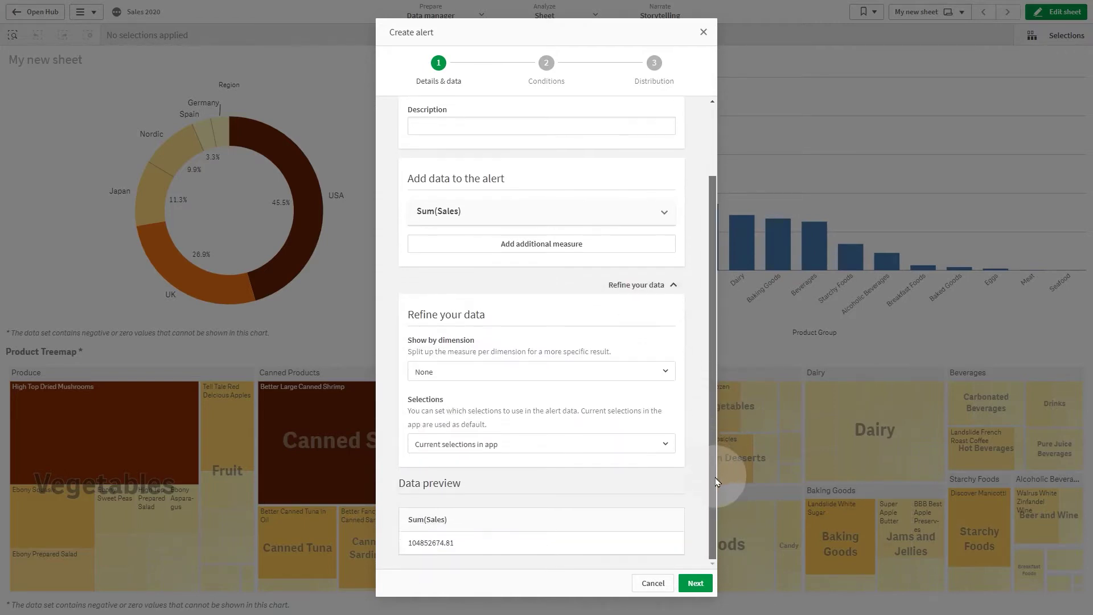
left_click(621, 379)
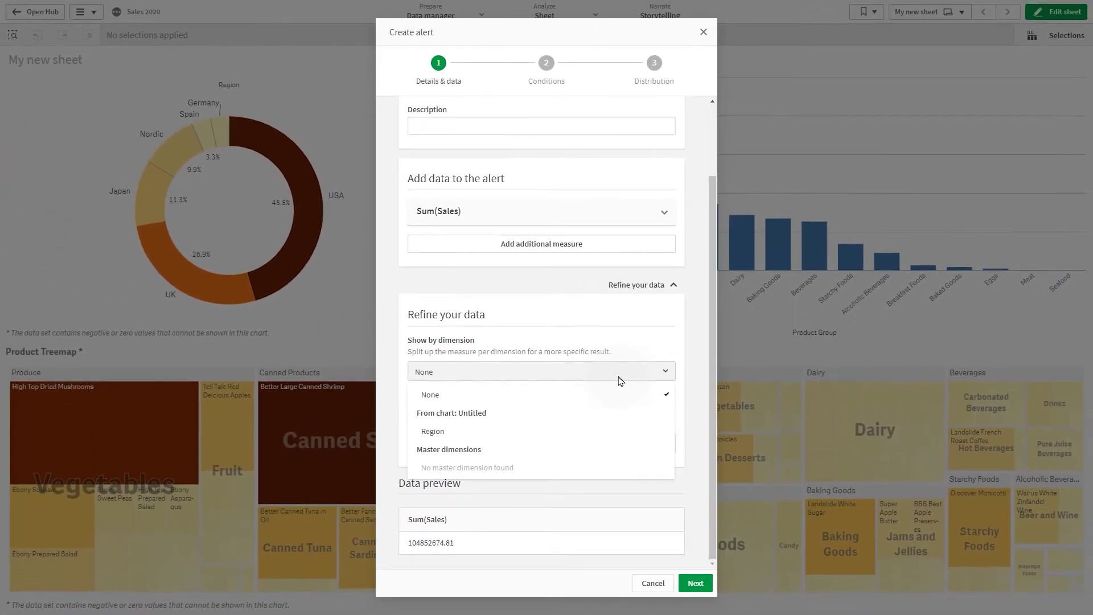
left_click(472, 432)
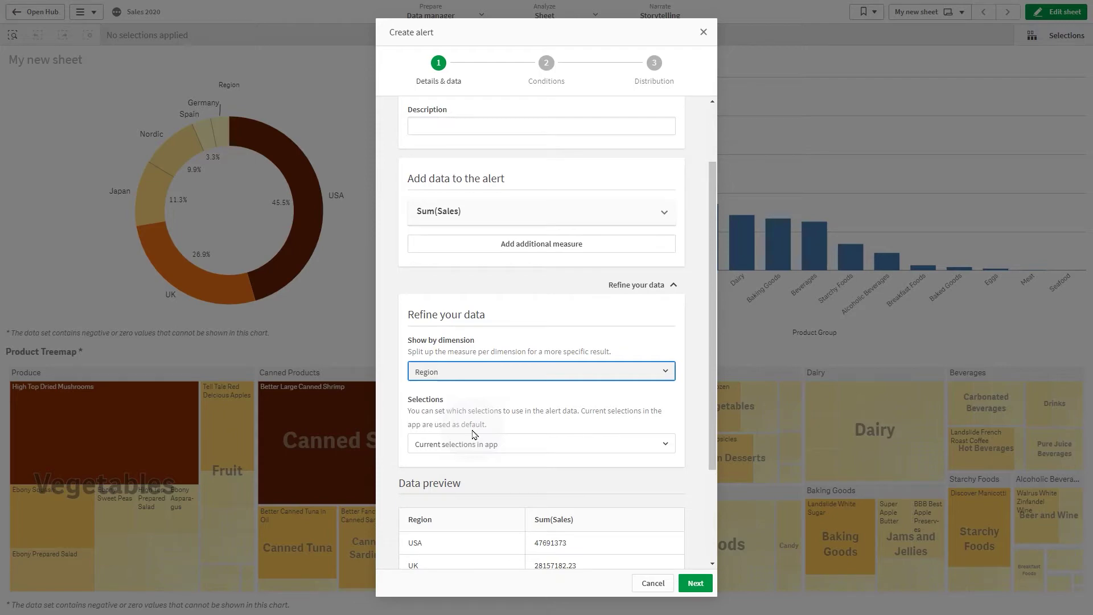
Step: Base the alert data on No selections and continue to Conditions
left_click(519, 445)
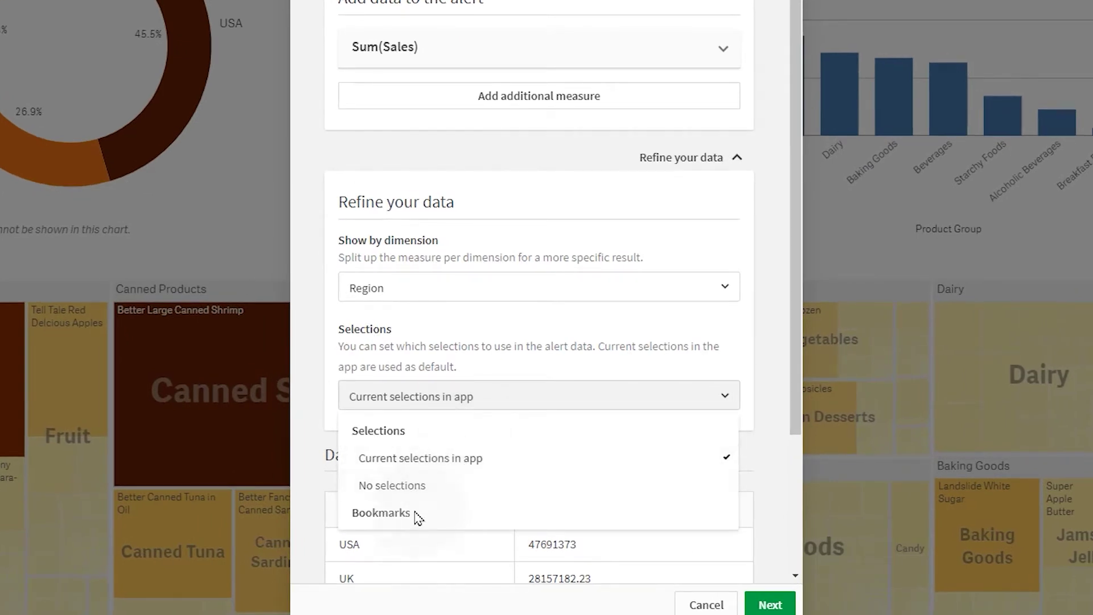
left_click(402, 485)
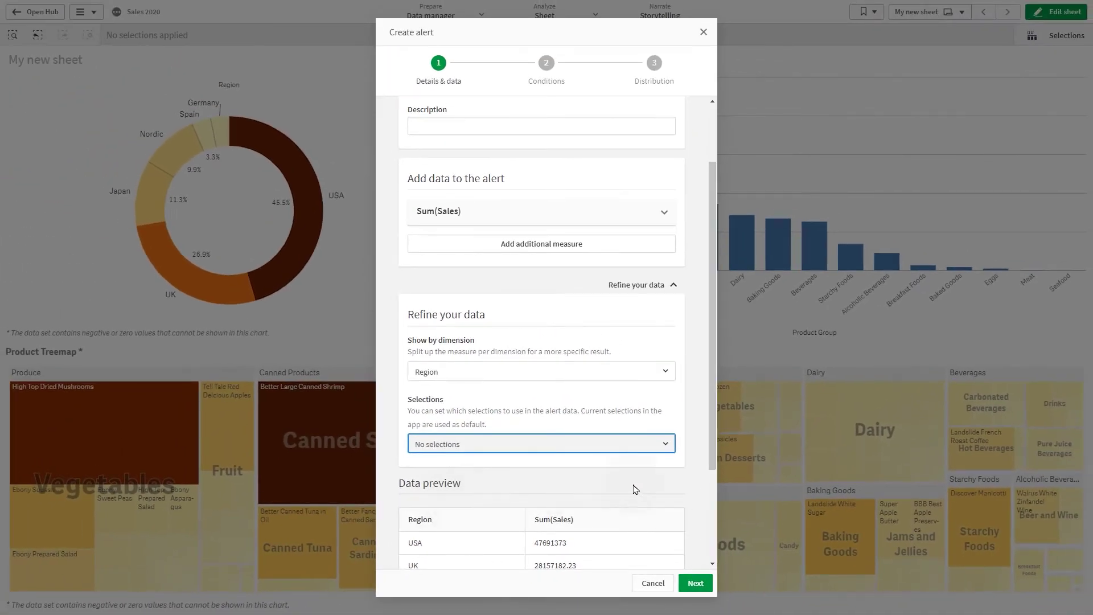
left_click_drag(713, 455, 714, 538)
left_click(700, 581)
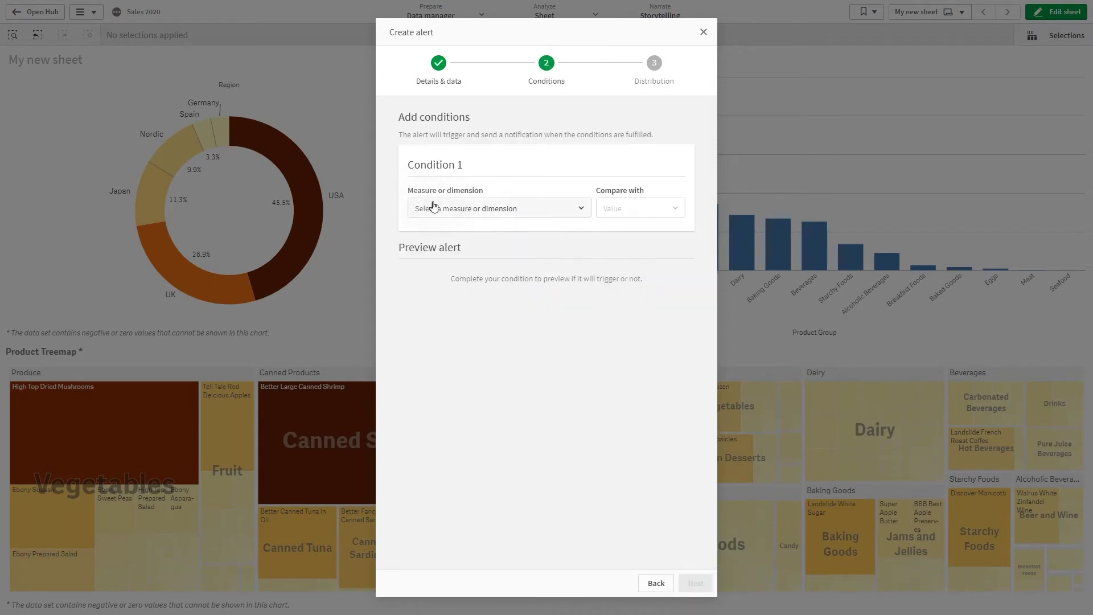
Step: Set Condition 1 to Sum(Sales) greater than 5000000
left_click(470, 209)
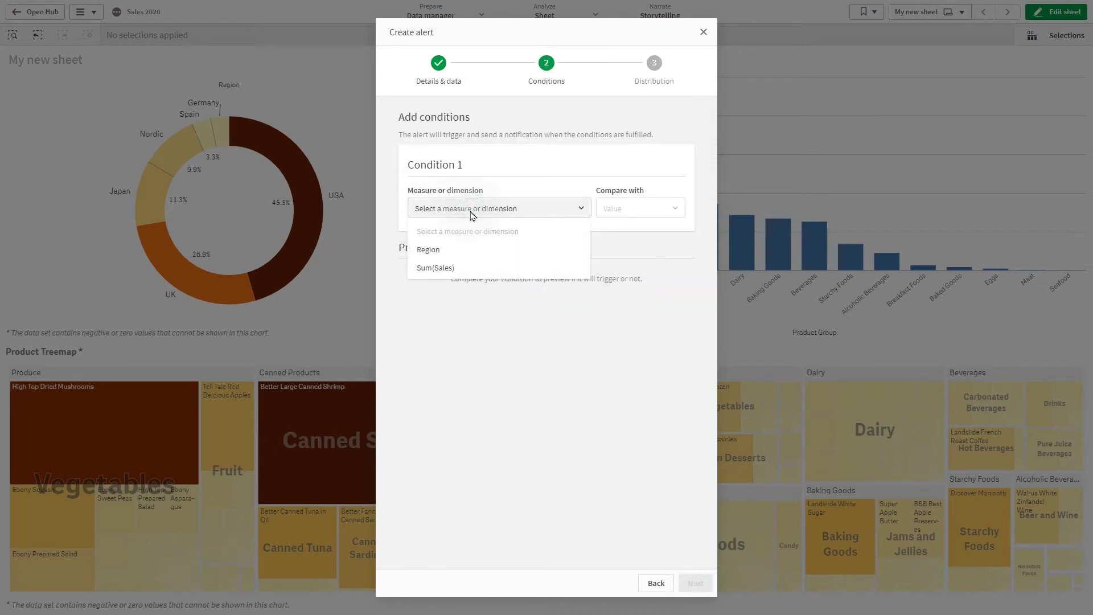
left_click(462, 268)
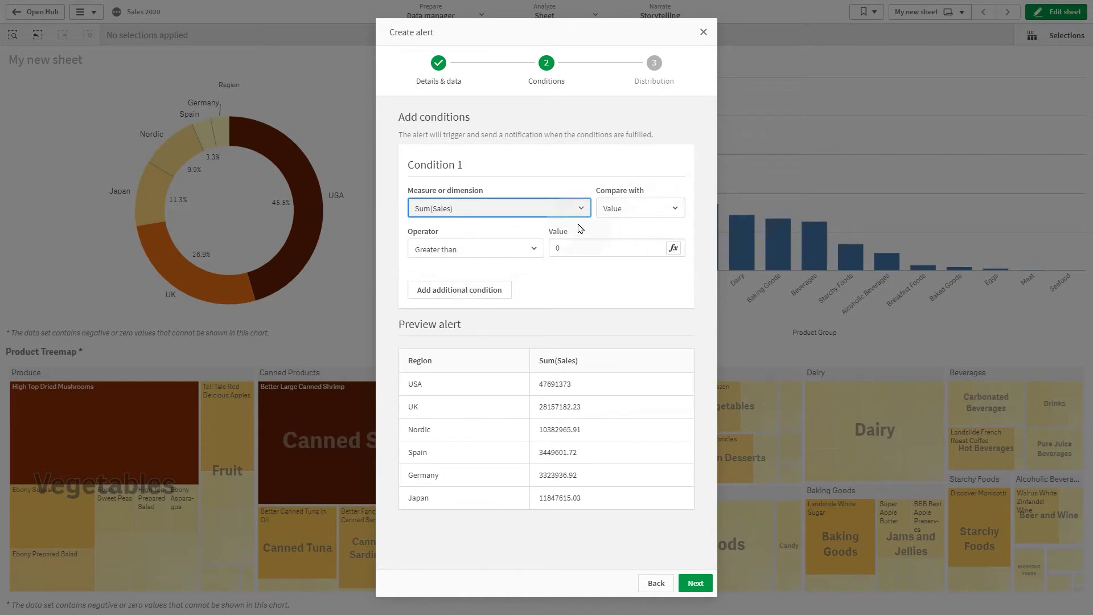
left_click(570, 248)
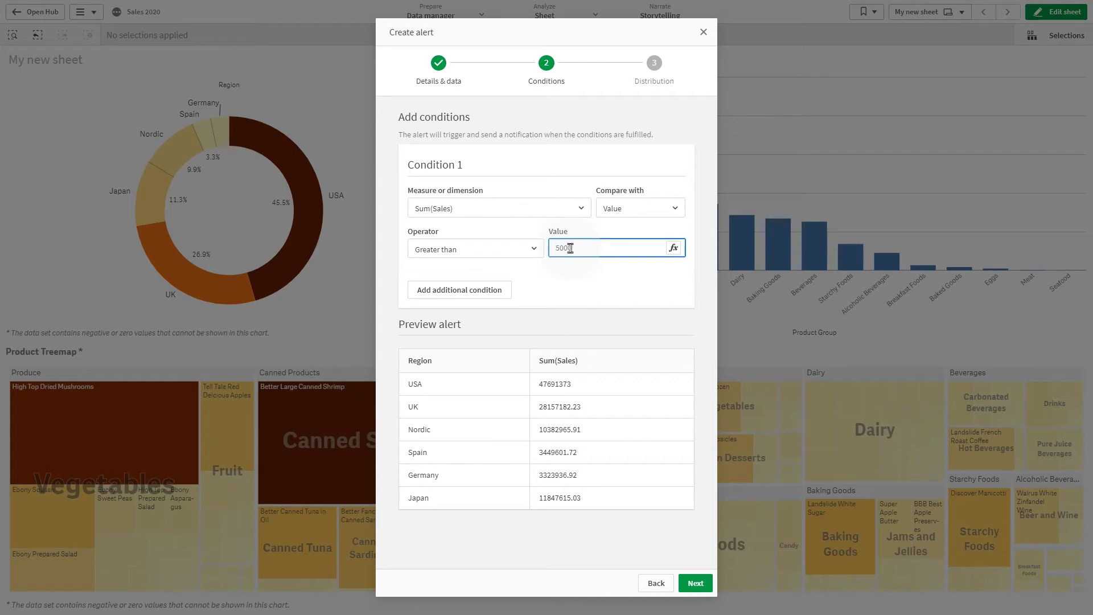
type("5000000")
key("Tab")
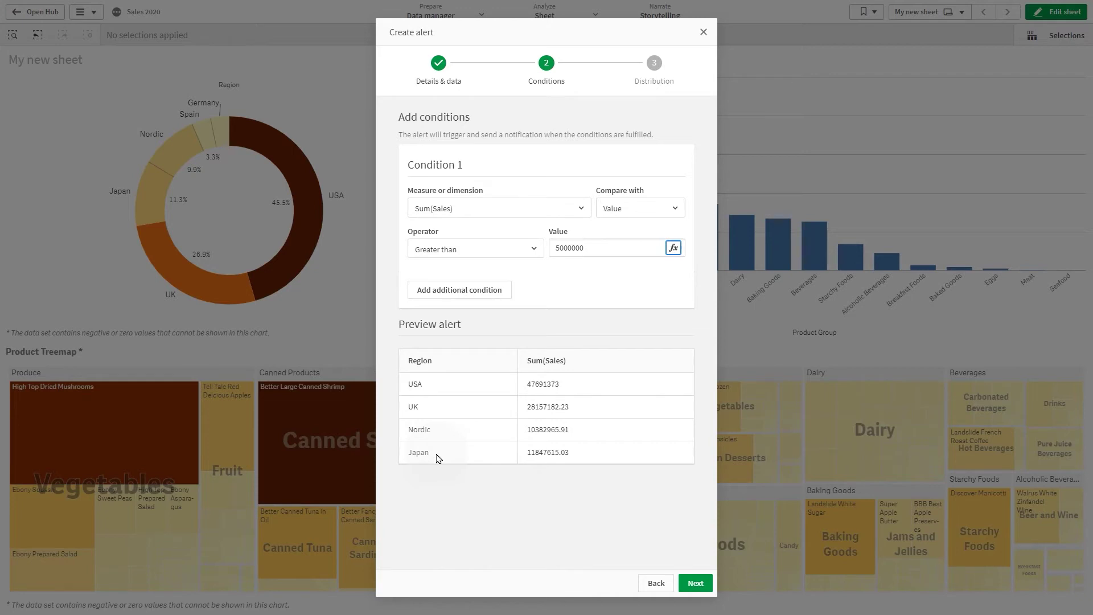
left_click(694, 583)
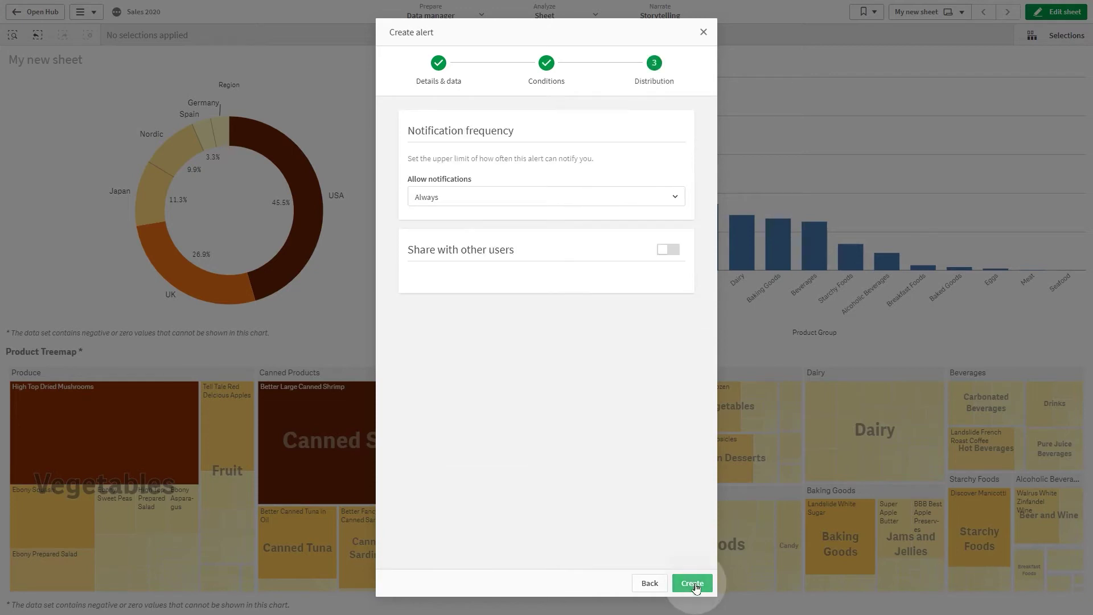
Step: Keep notifications on Always, leave the alert unshared, and create it
left_click(520, 193)
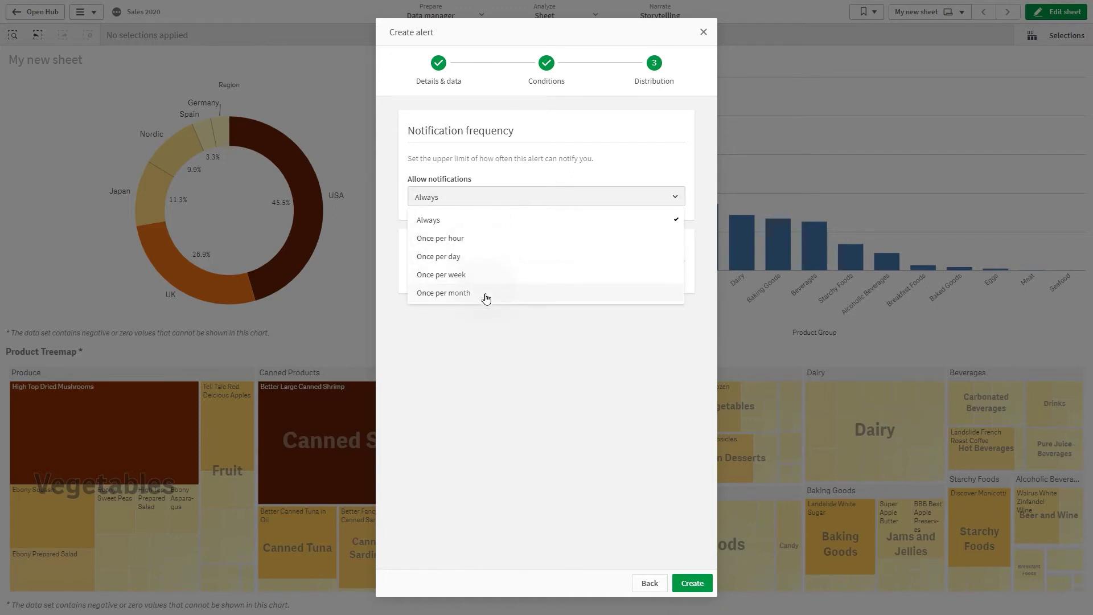
left_click(593, 355)
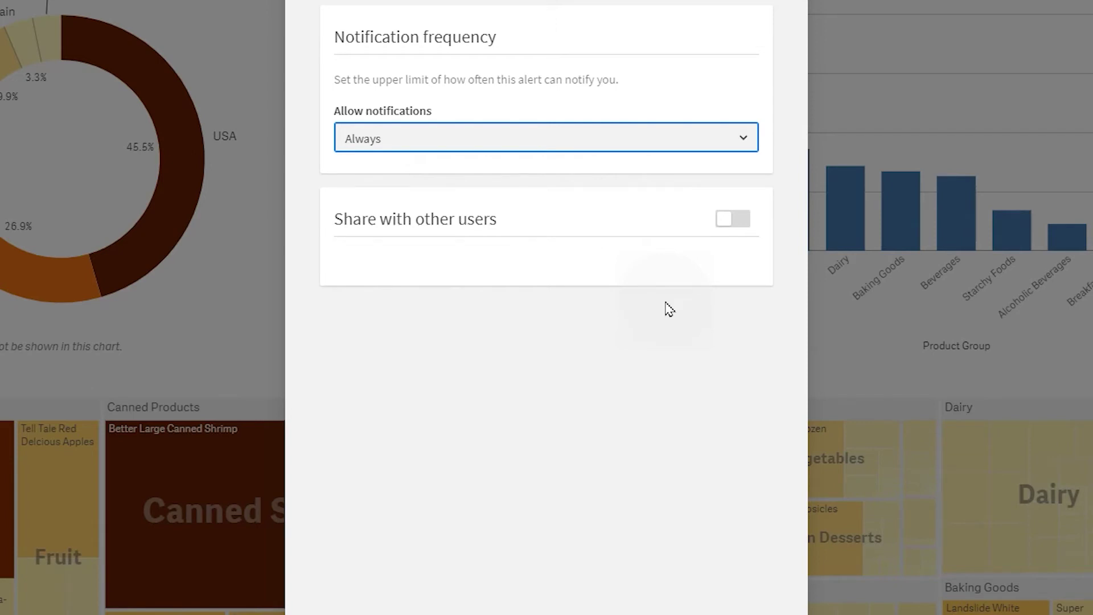
left_click(734, 226)
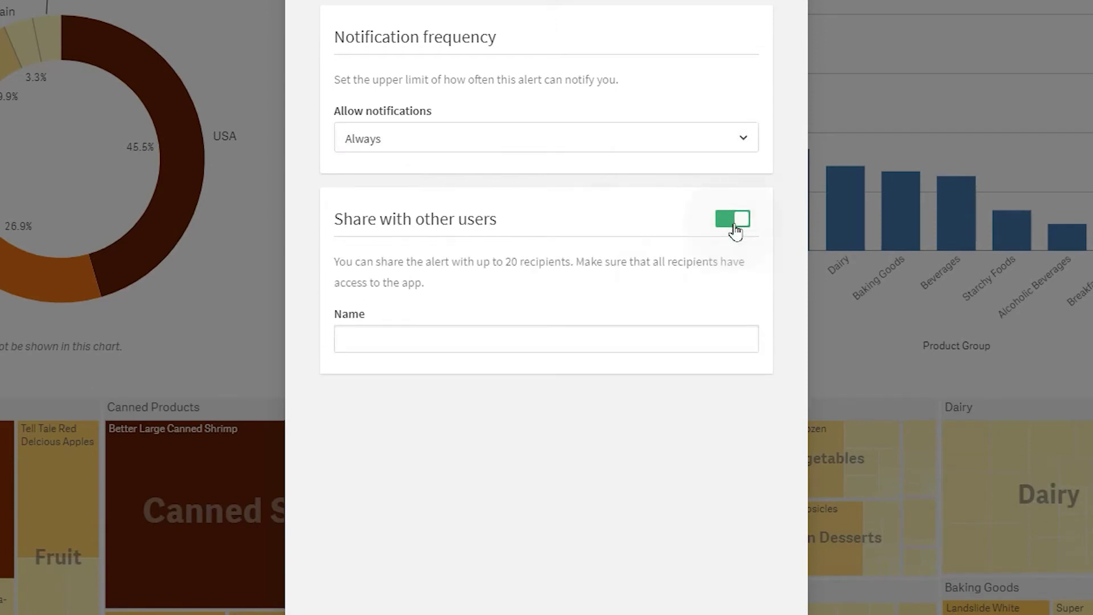
left_click(601, 341)
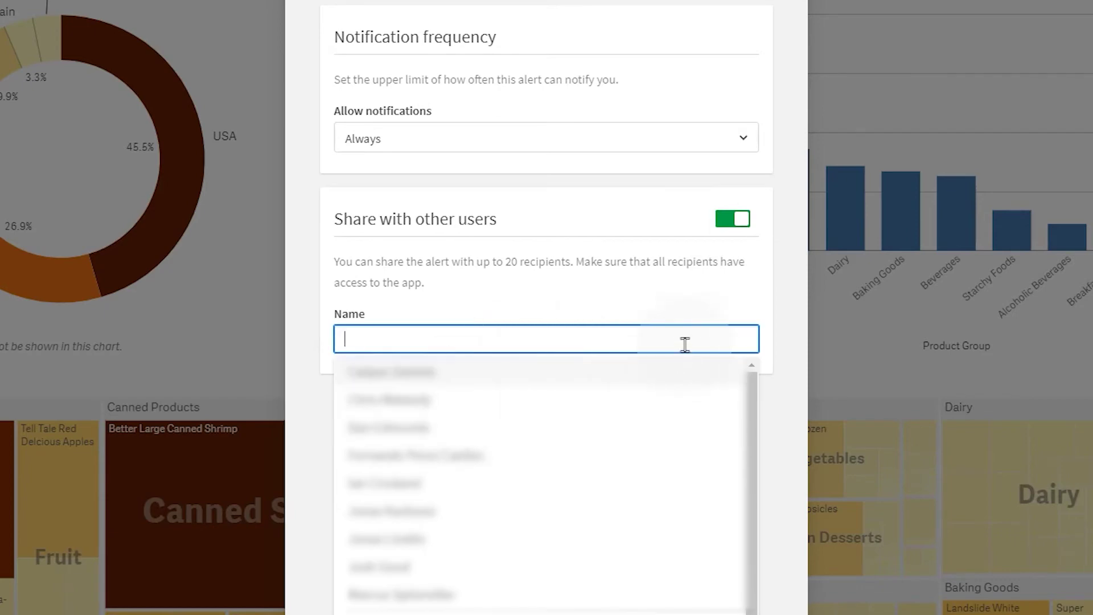
left_click(655, 339)
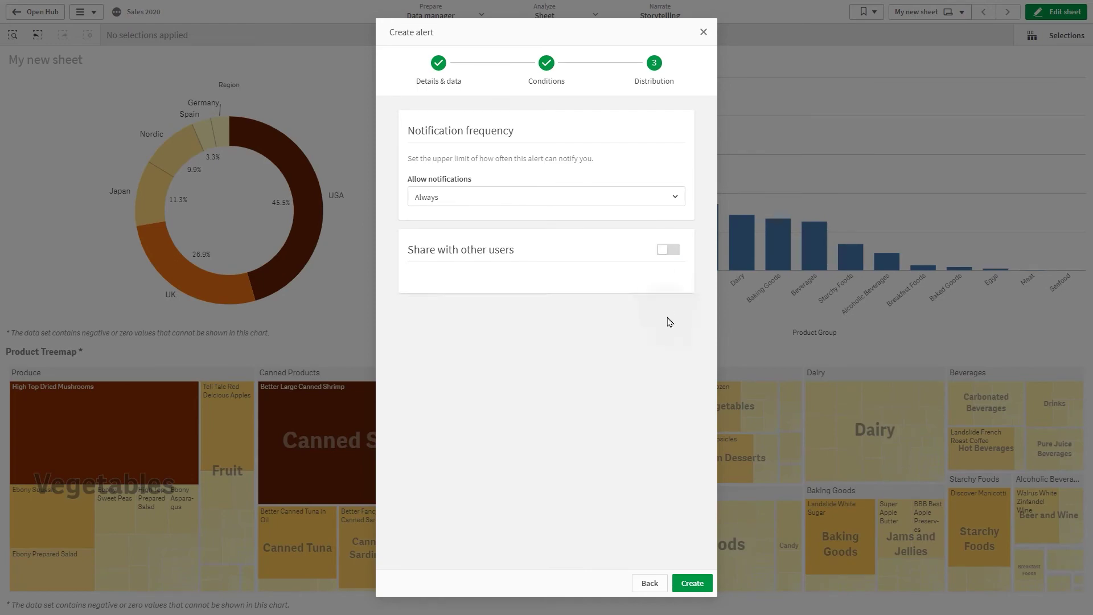
left_click(692, 584)
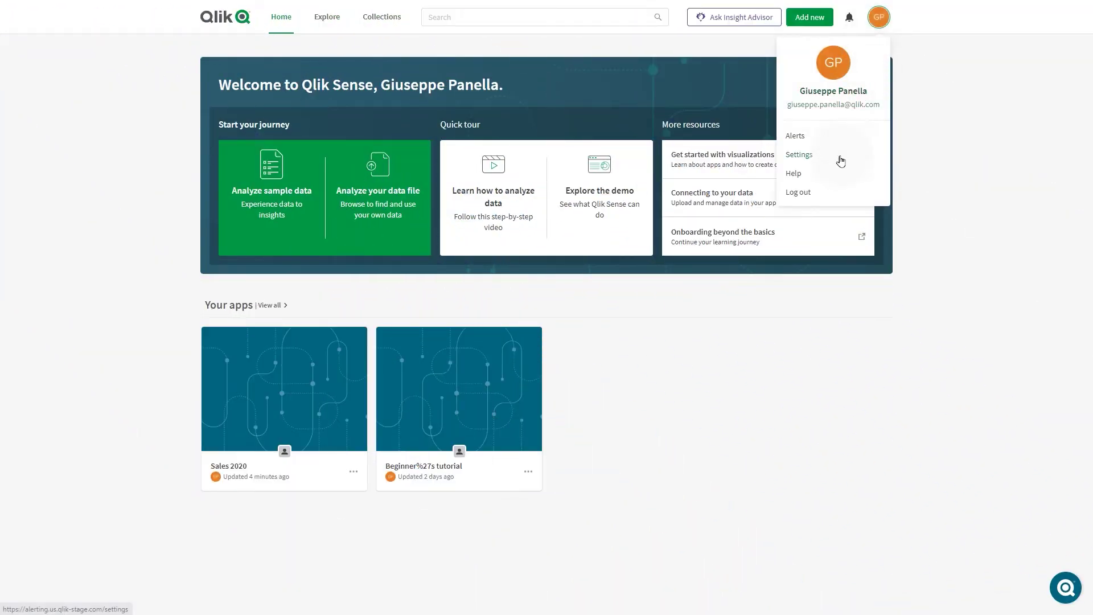
Step: Show the Alerts list in the hub Settings
left_click(840, 161)
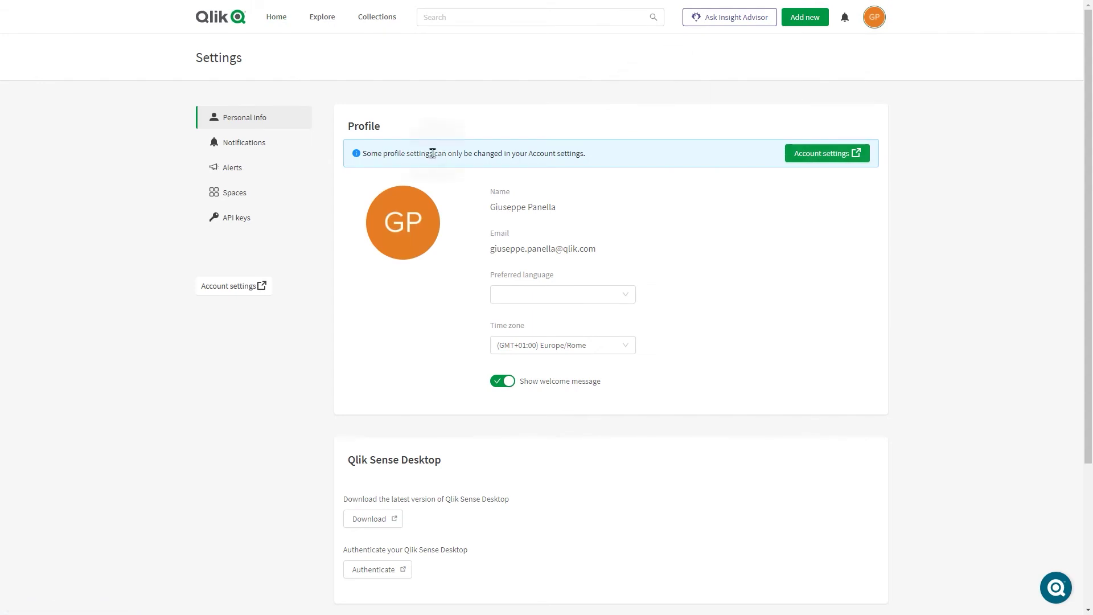
left_click(237, 169)
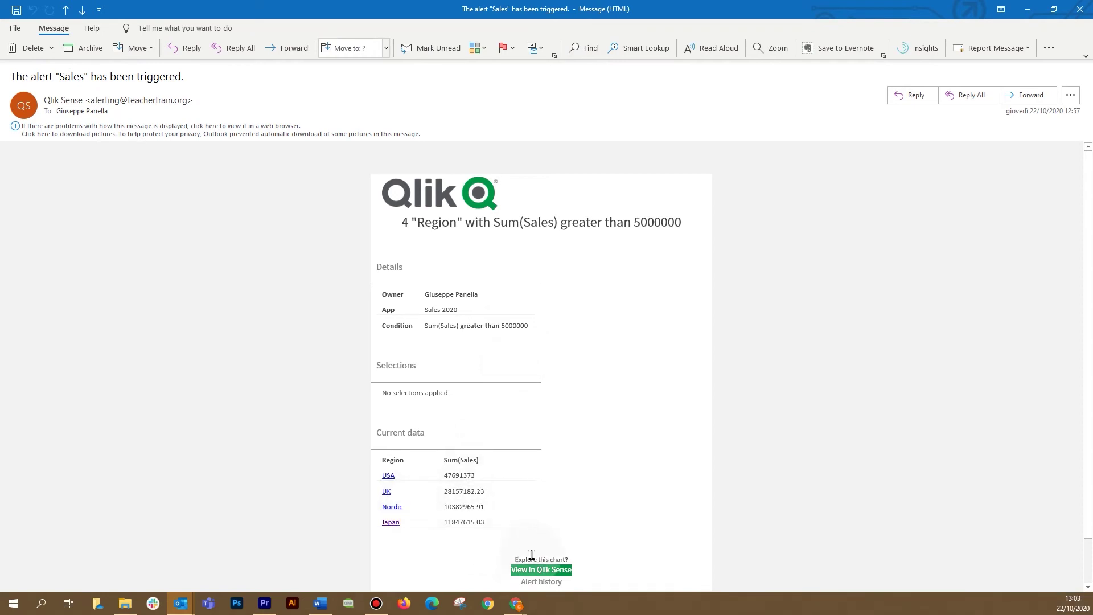
Step: From the Sales alert email, open the sheet filtered to the Japan region
left_click(548, 571)
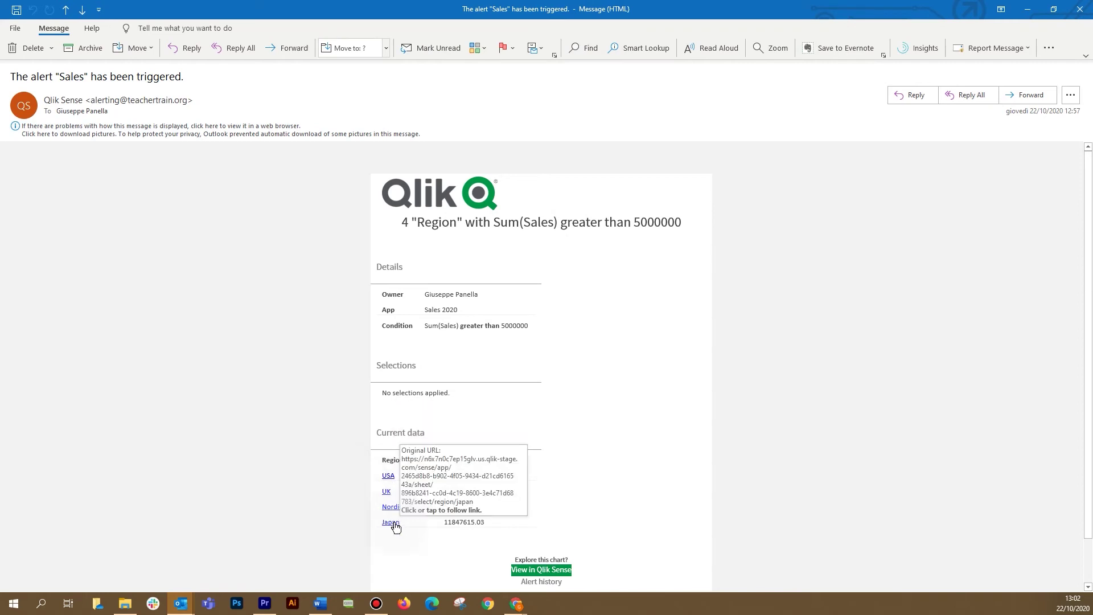
left_click(391, 523)
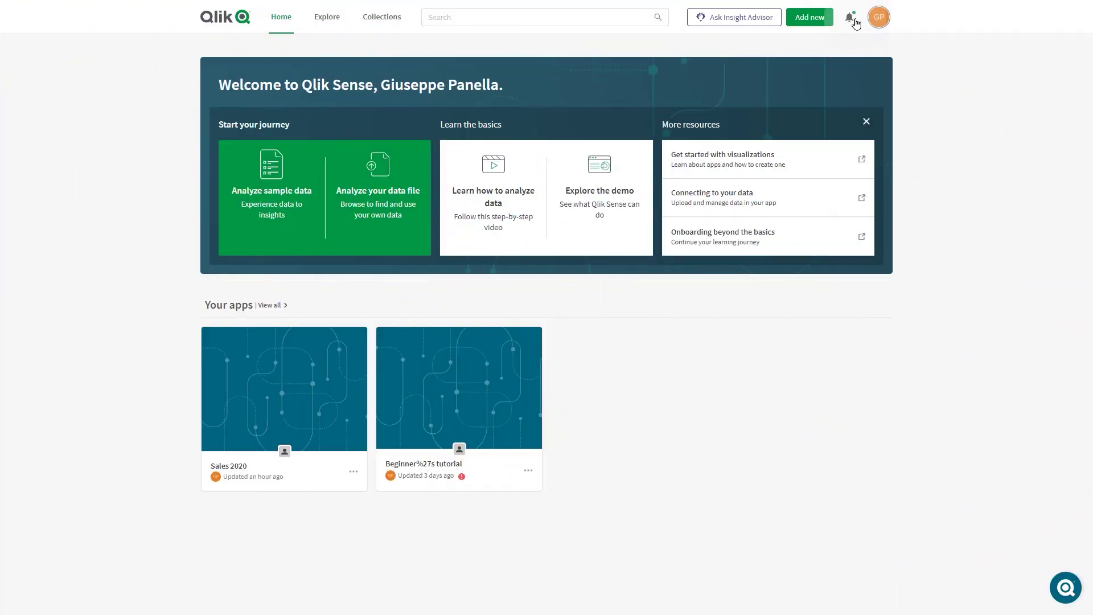
Step: View the triggered Sales alert's details from the hub notifications
left_click(854, 21)
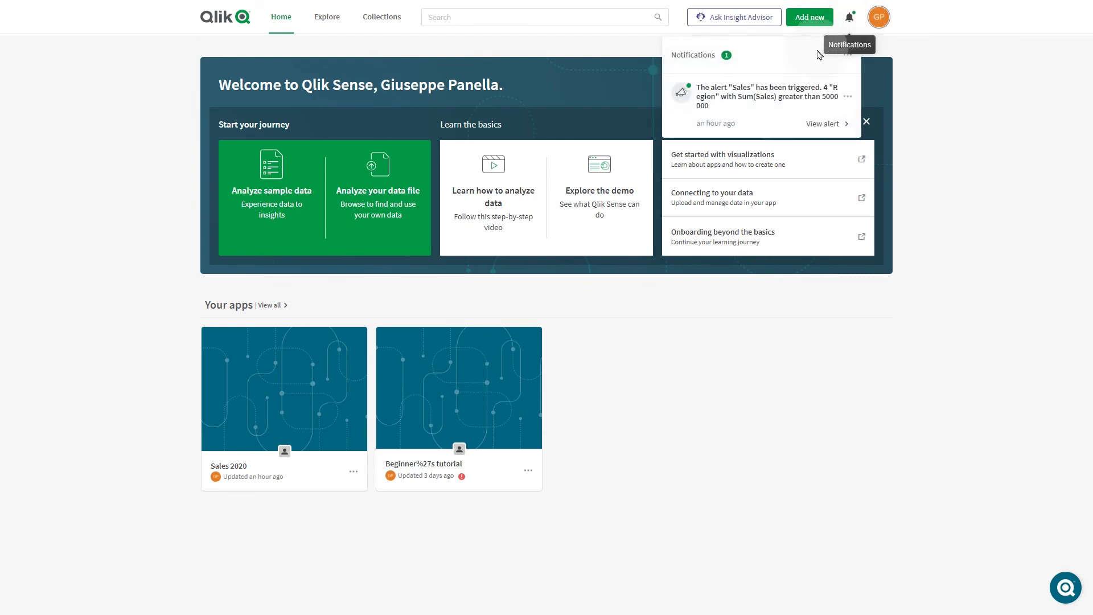
left_click(823, 125)
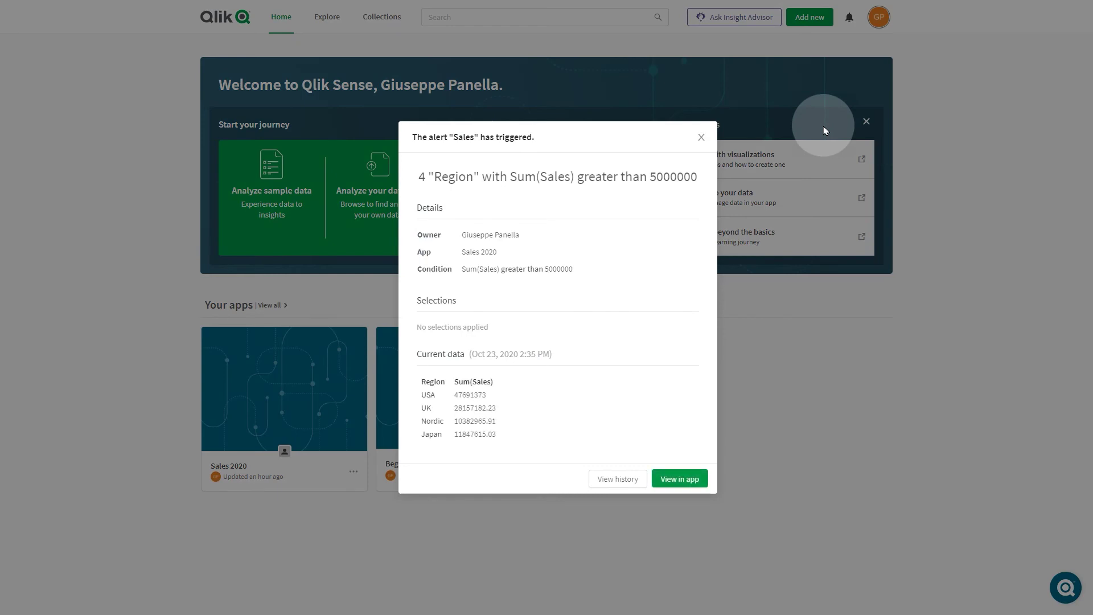